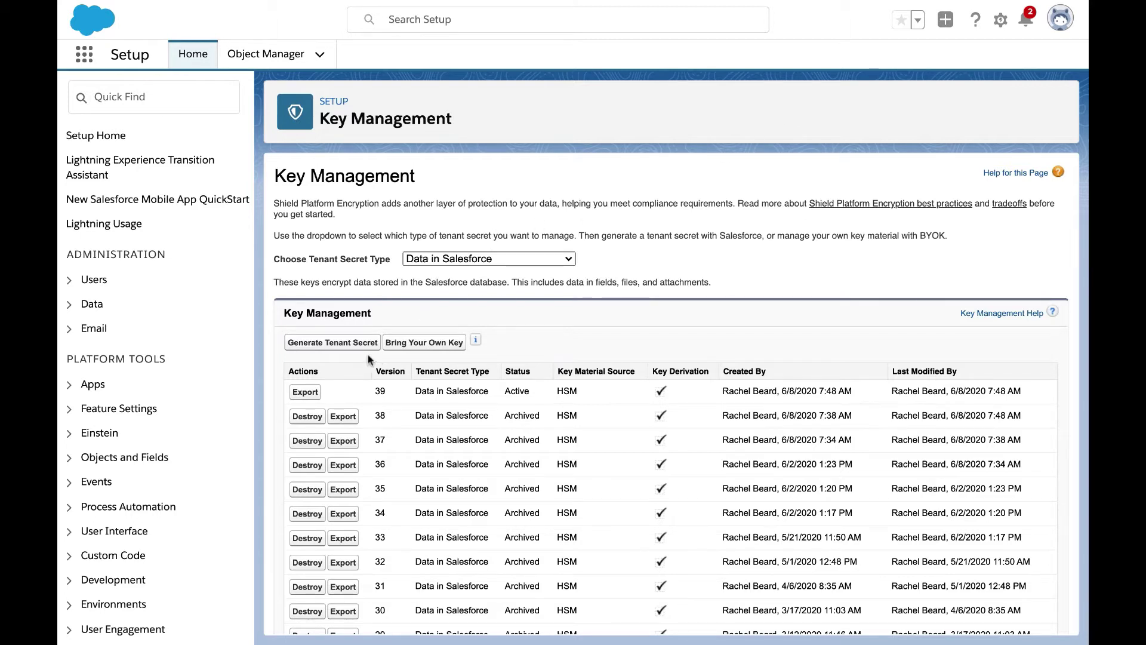
Step: Generate a new tenant secret so version 40 becomes the active Data in Salesforce key
click(322, 342)
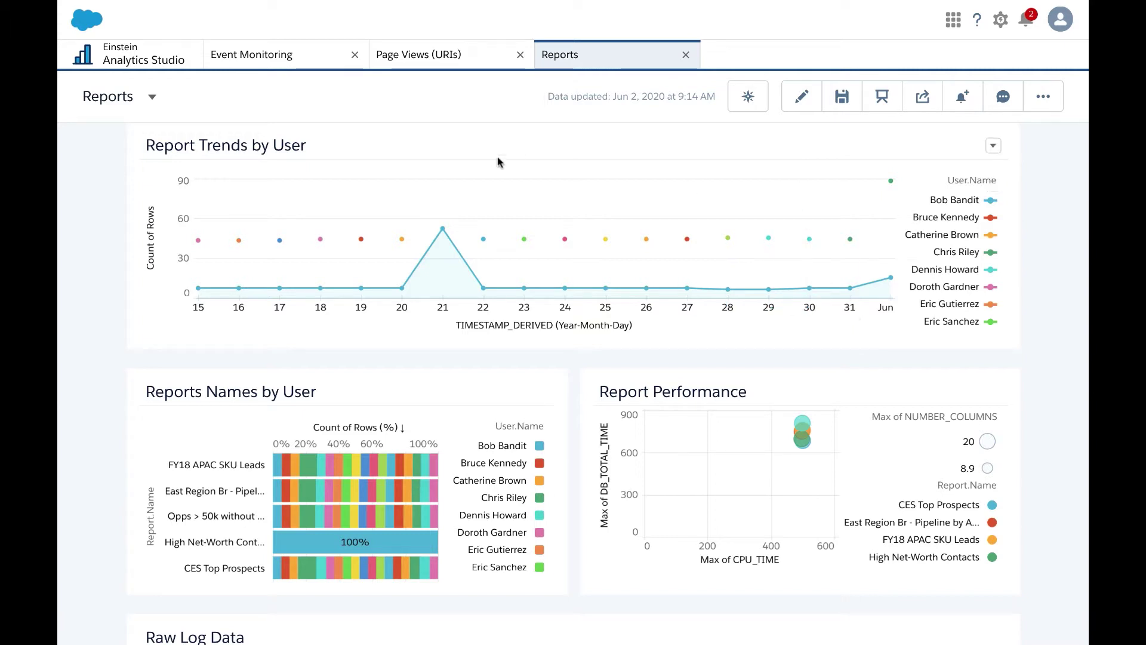
mouse_move(444, 240)
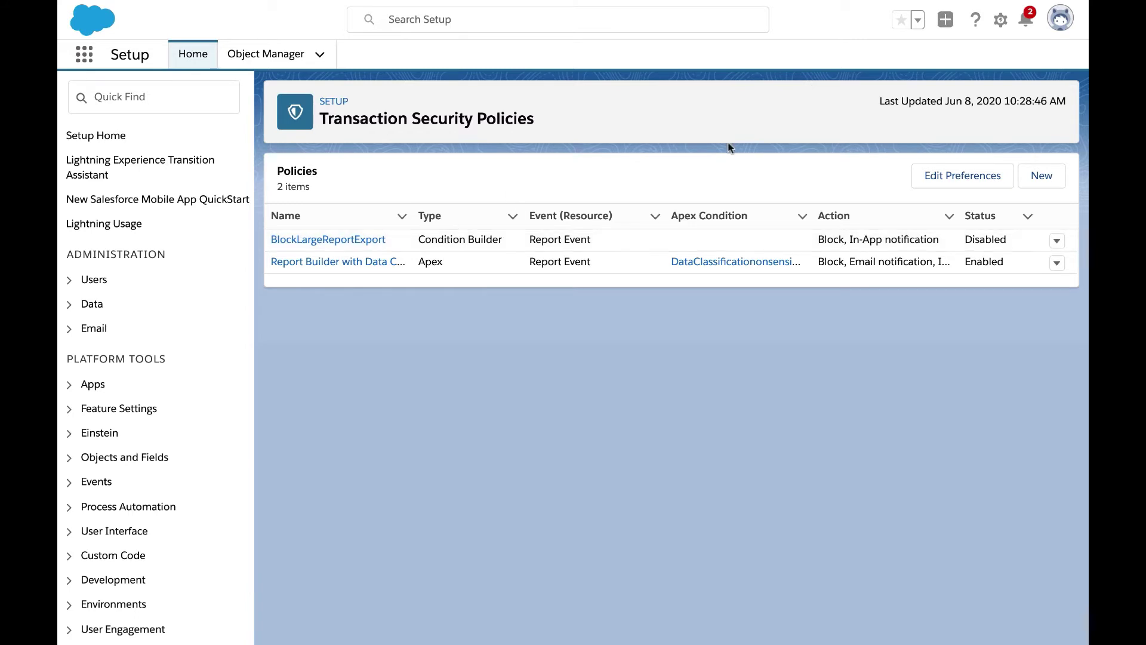
Step: Start a new transaction security policy with Condition Builder and advance to its conditions
click(1043, 179)
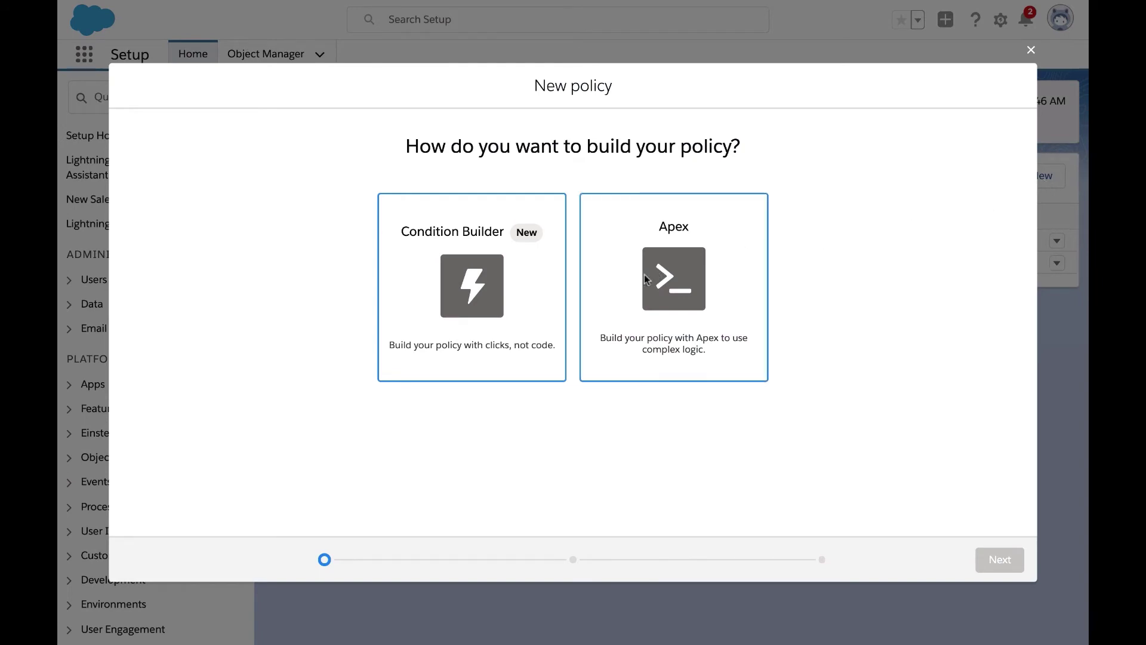
click(525, 309)
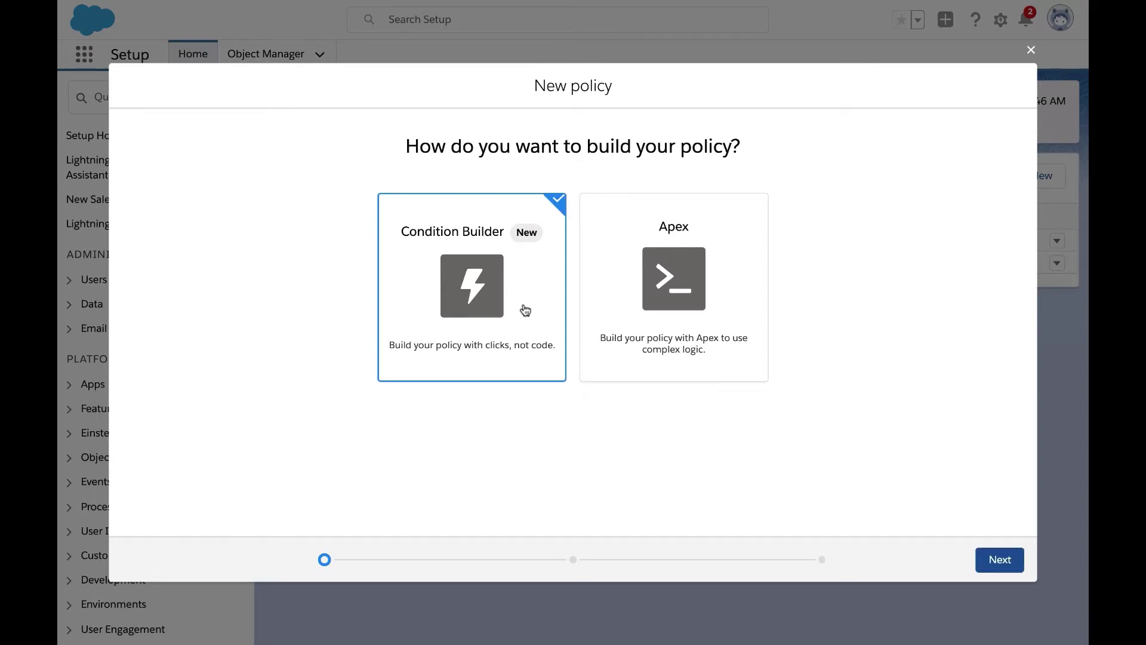
click(993, 564)
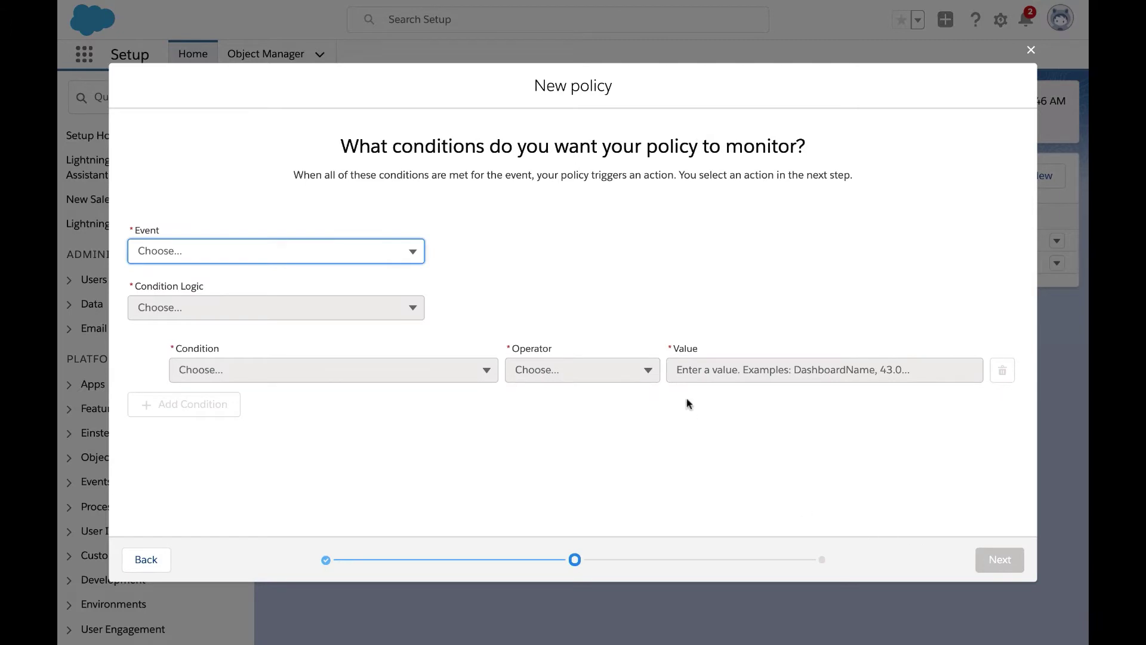
Step: Monitor Report Event with a first condition of Operation Equals ReportExported
click(413, 252)
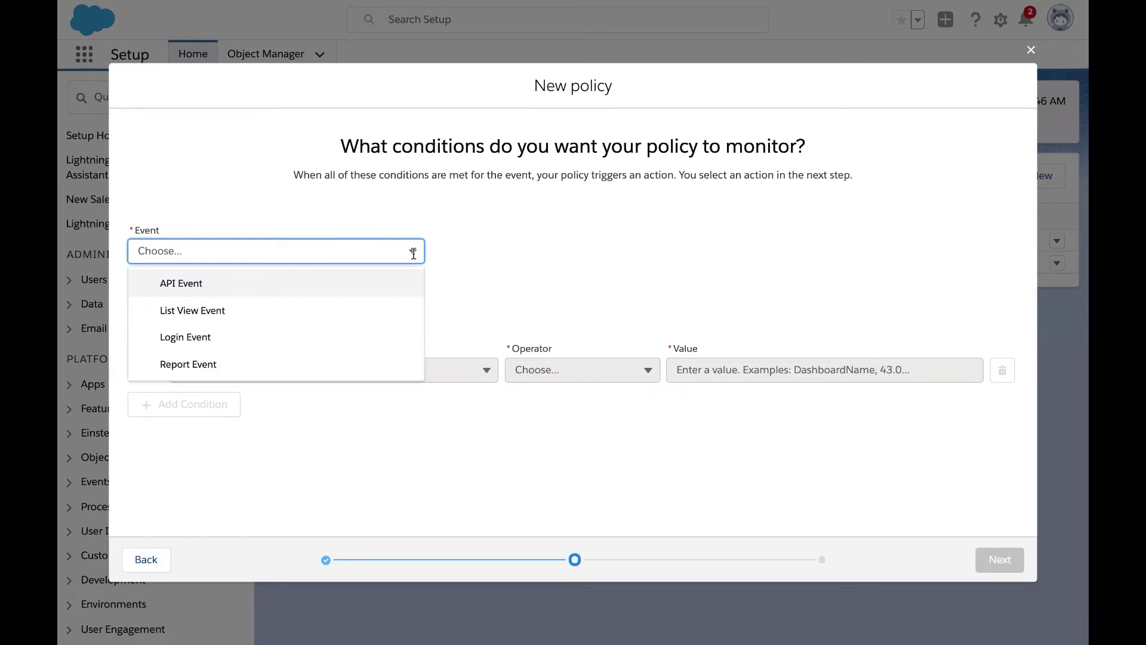
click(361, 357)
click(487, 369)
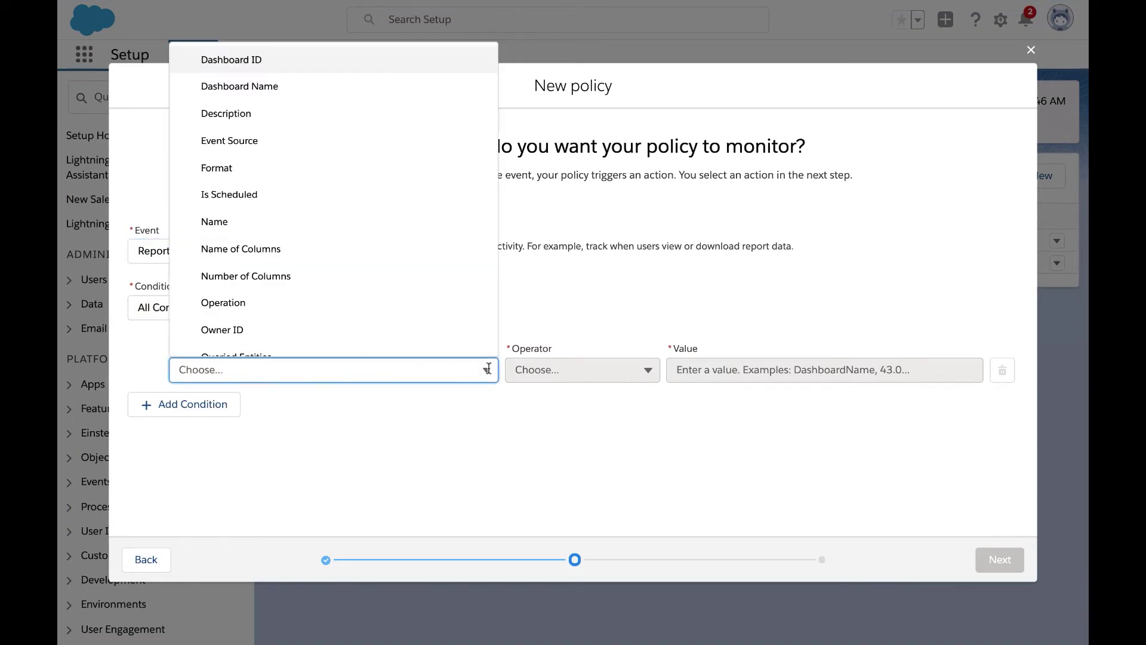
click(436, 300)
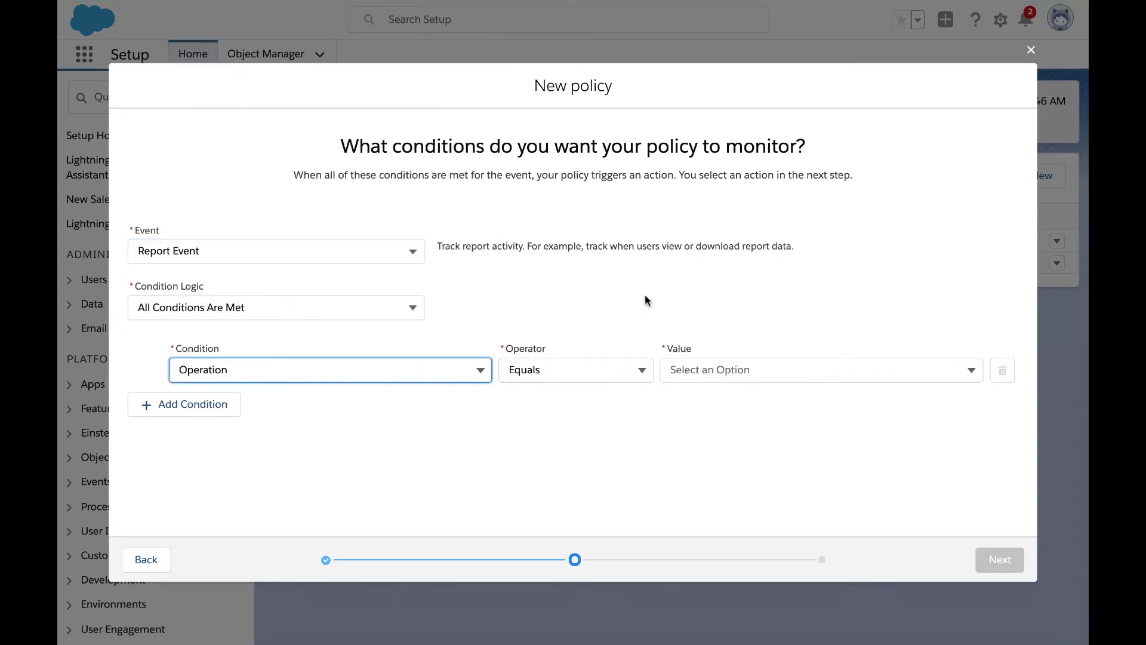
click(958, 368)
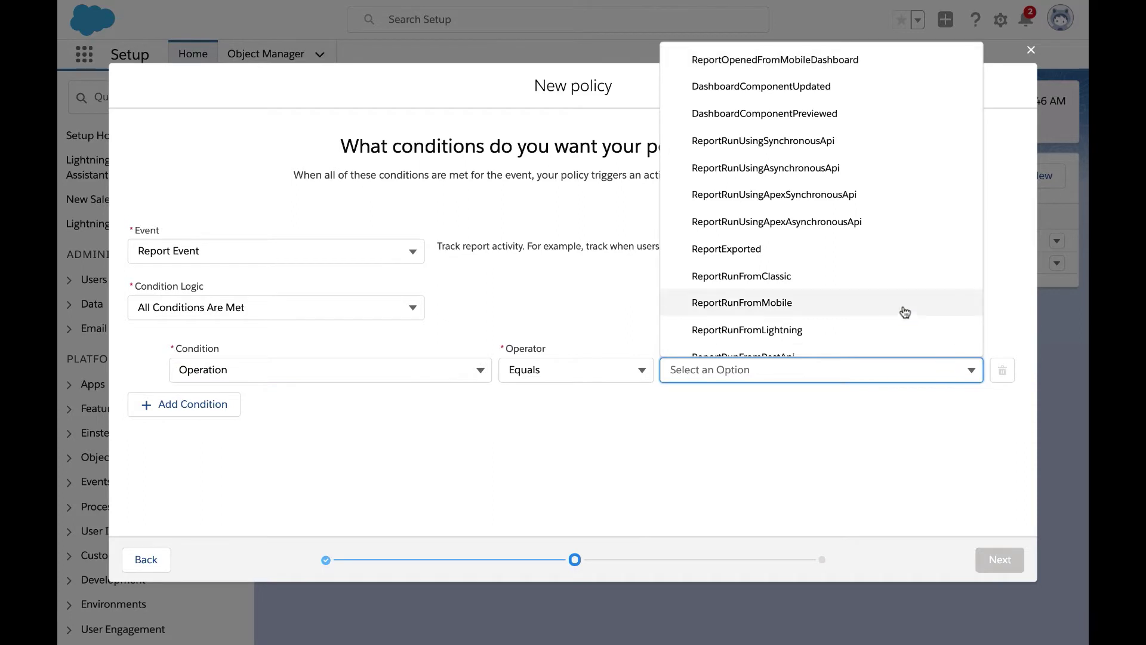
click(880, 263)
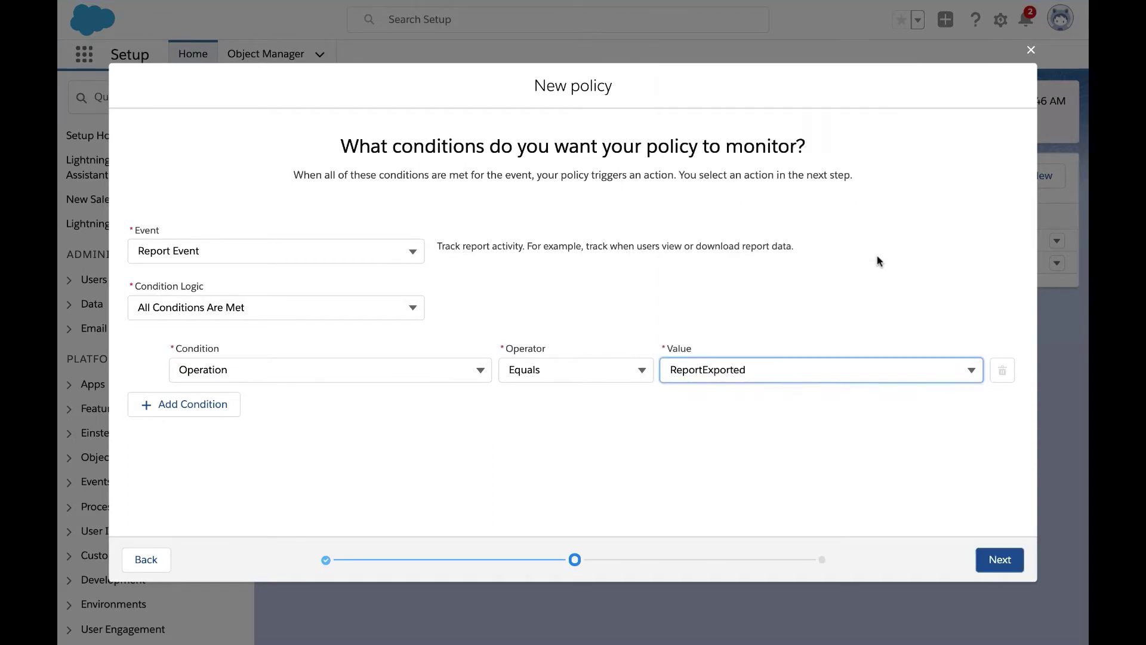
Step: Add a second condition, Rows Processed greater than or equal to 100, and continue
click(241, 412)
click(490, 399)
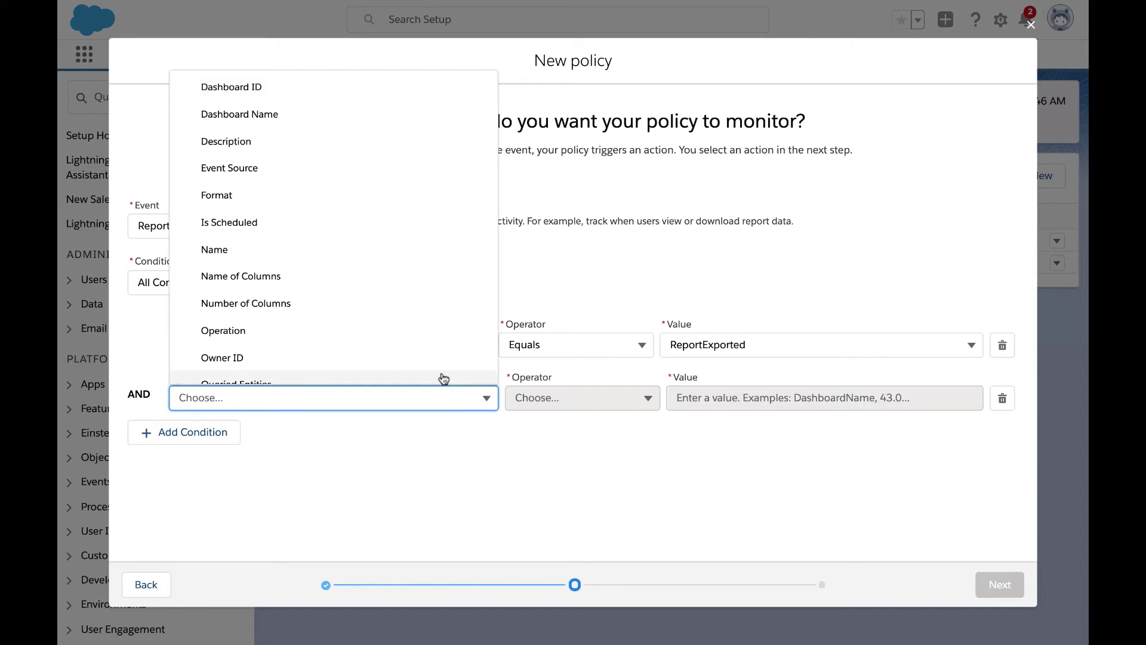
scroll(392, 314, down, 3)
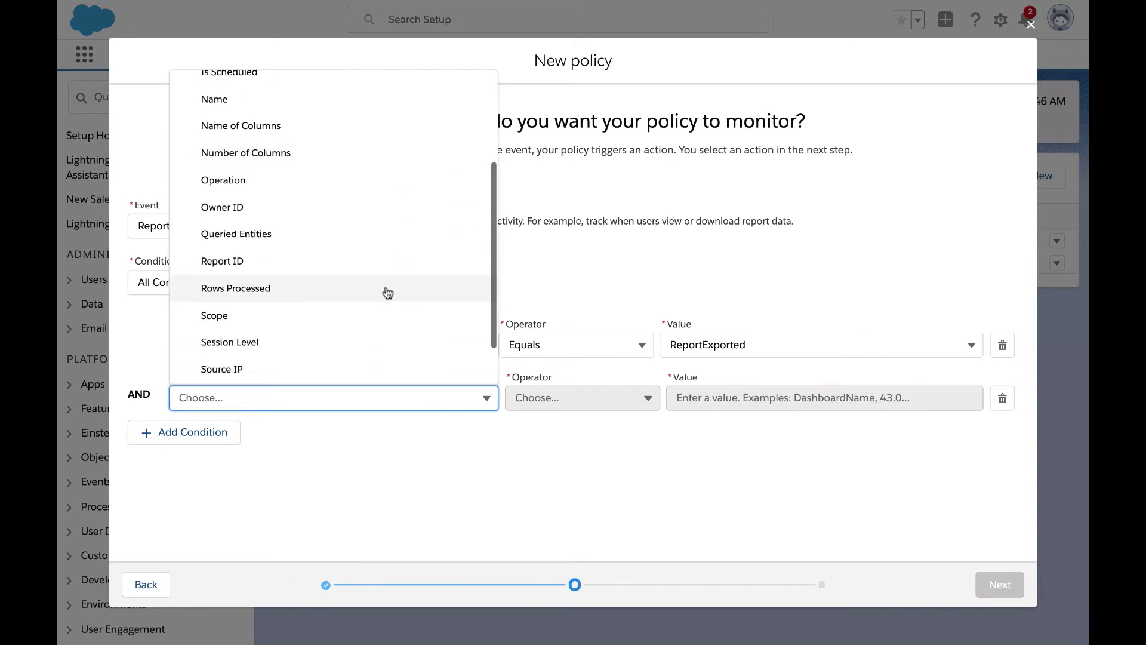
click(388, 292)
click(652, 399)
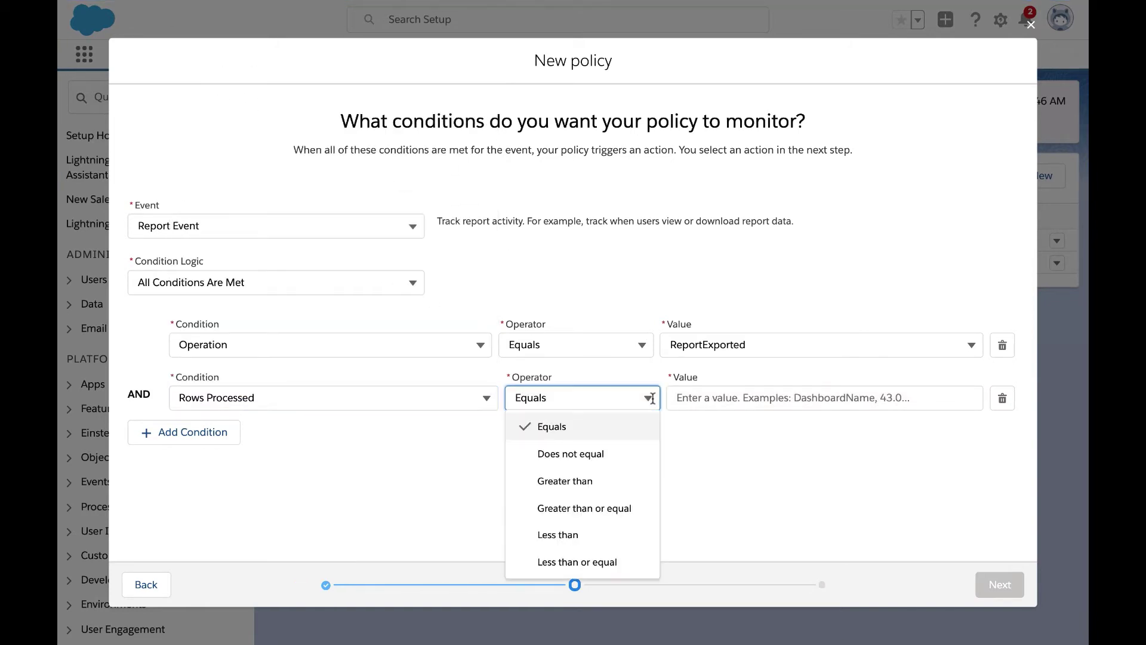
click(632, 505)
click(709, 399)
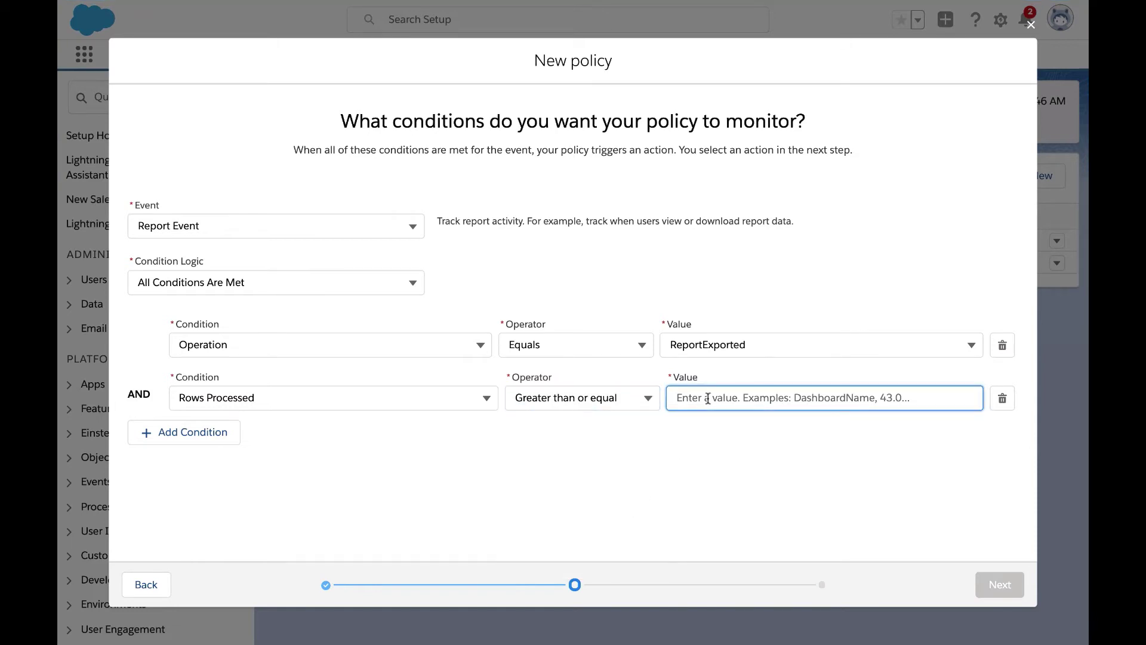
text(100)
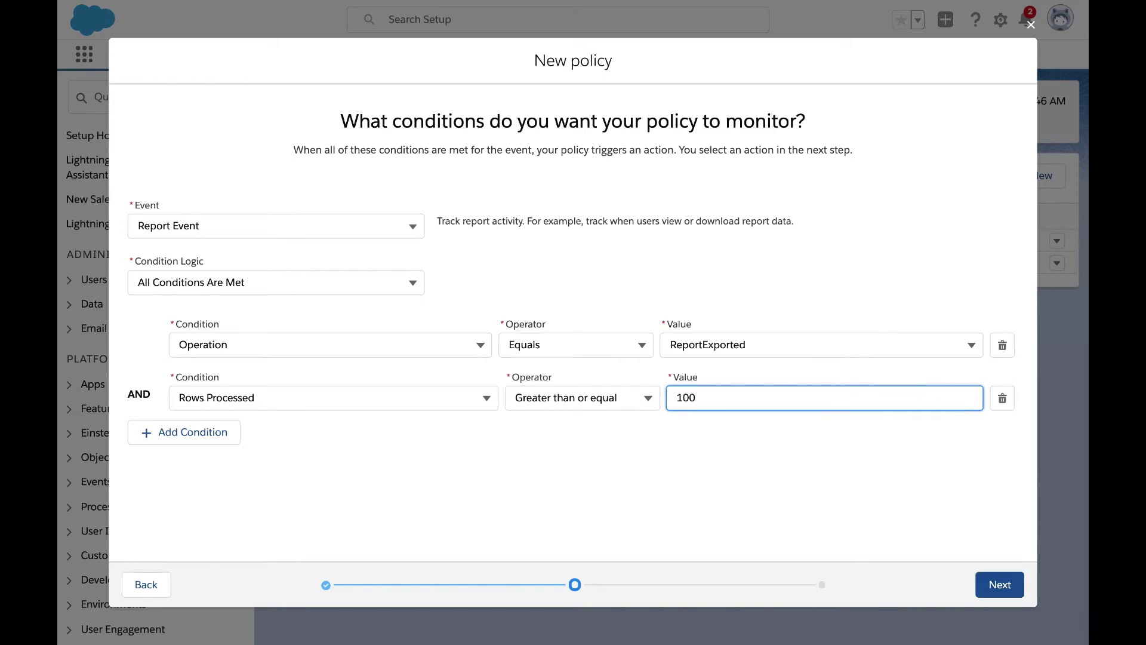
click(999, 582)
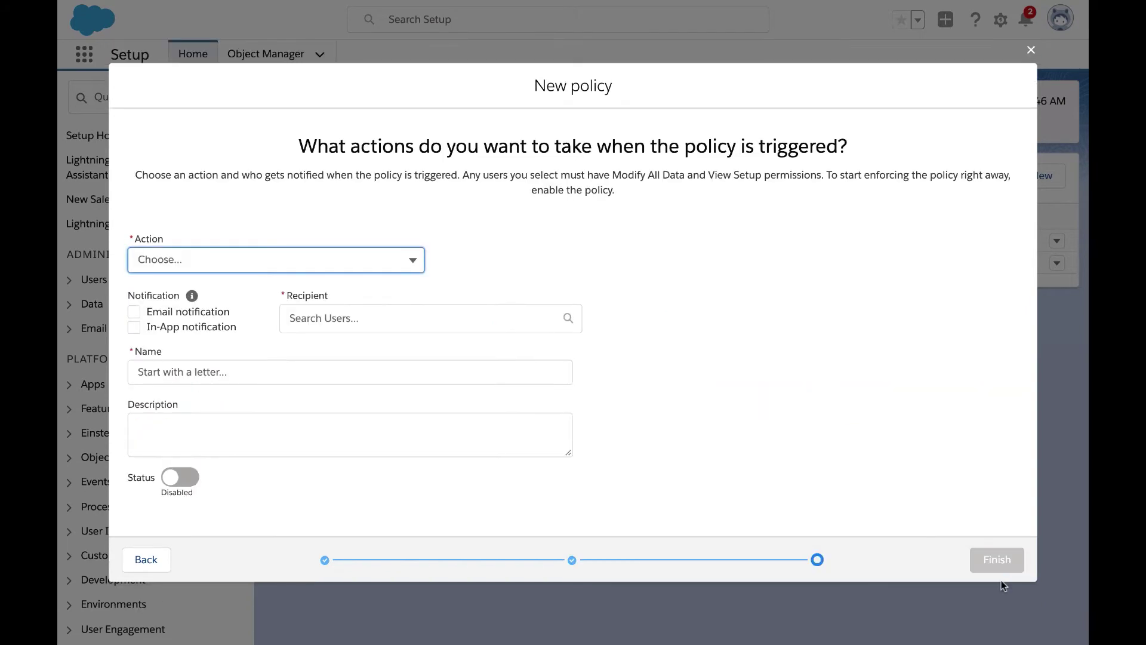
Step: Set the policy action to Block with email and in-app notifications to the chosen recipient
click(416, 259)
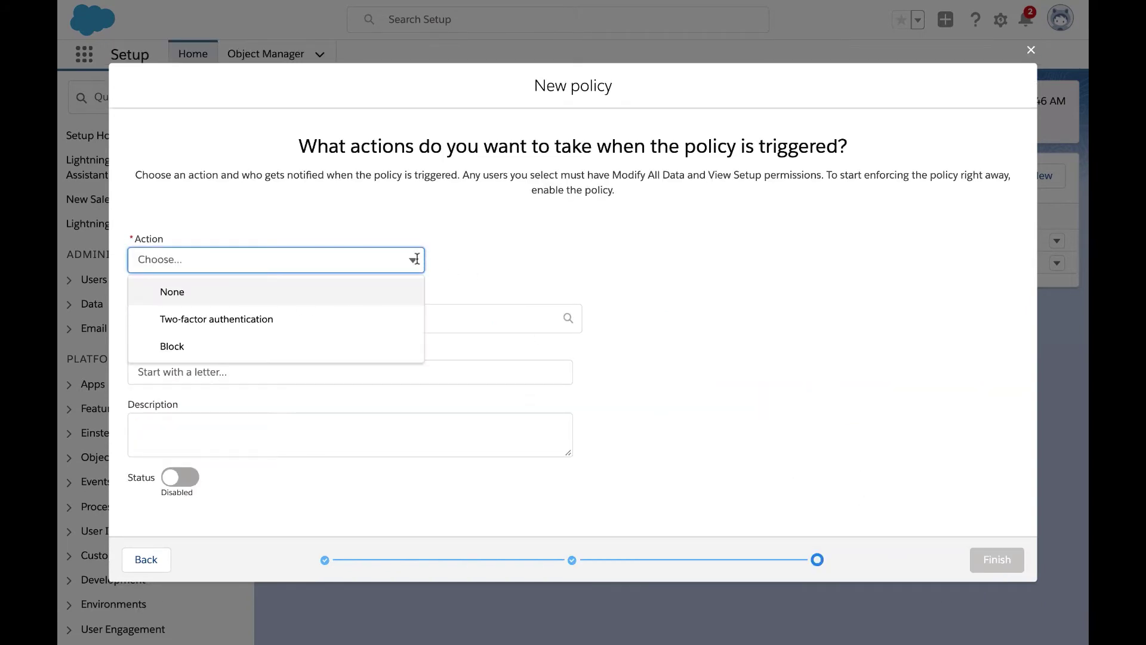
click(399, 338)
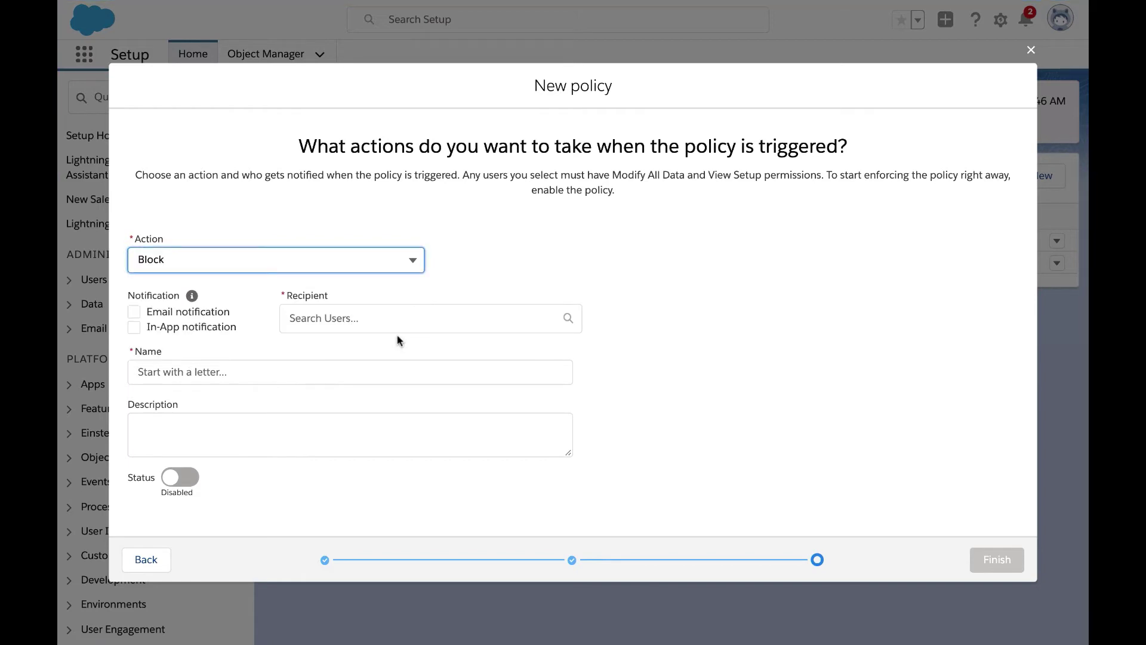
click(134, 312)
click(134, 328)
click(306, 315)
click(340, 356)
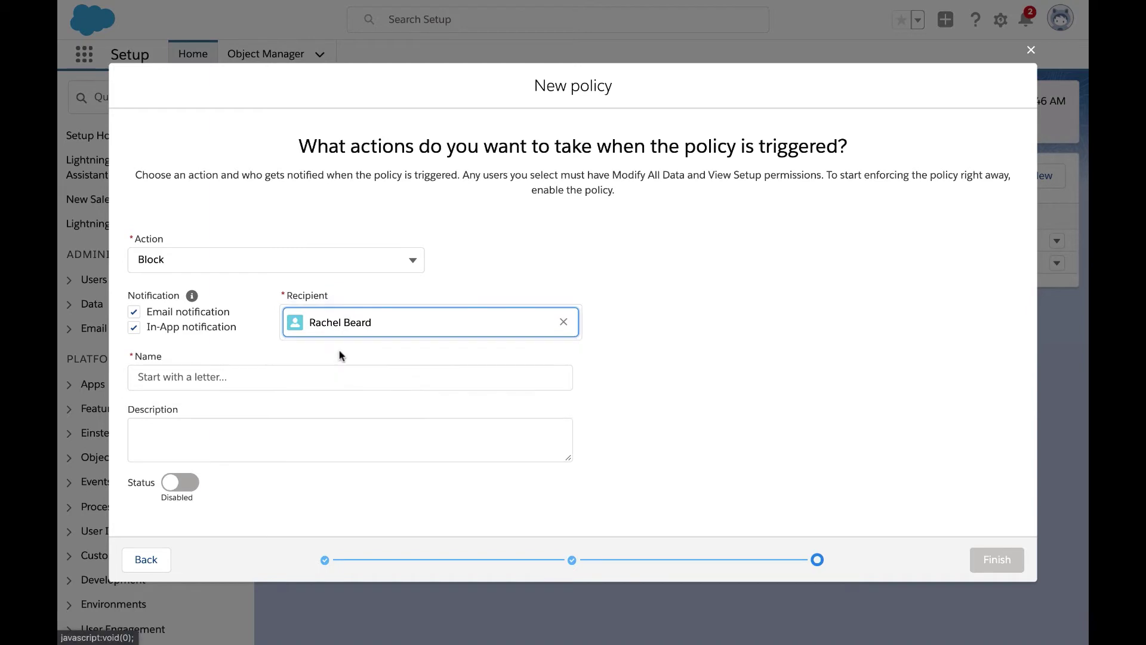
Step: Name the policy 'No Large Download', turn its status on, and finish
click(340, 370)
text(N)
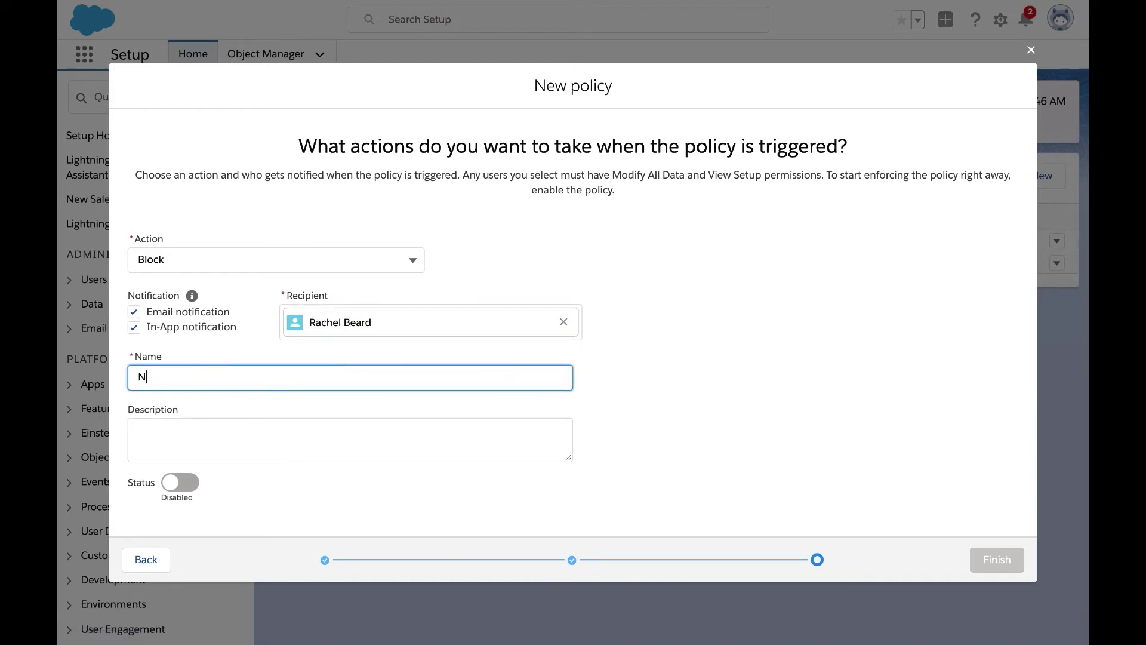
text(o Large )
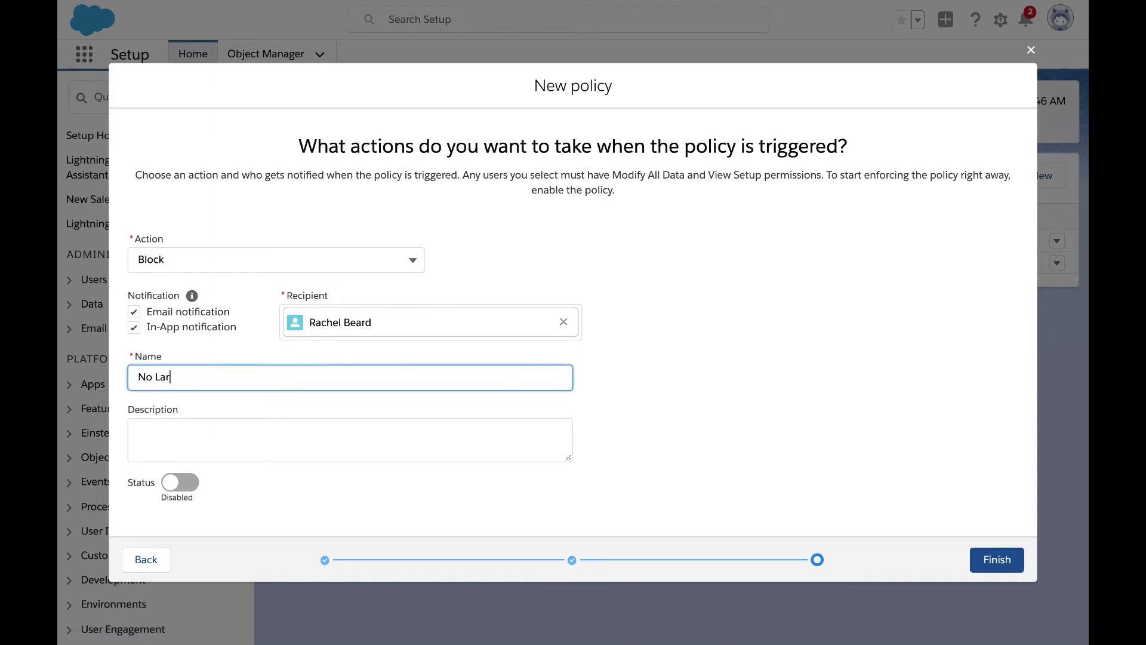
text(Download)
click(189, 483)
click(997, 558)
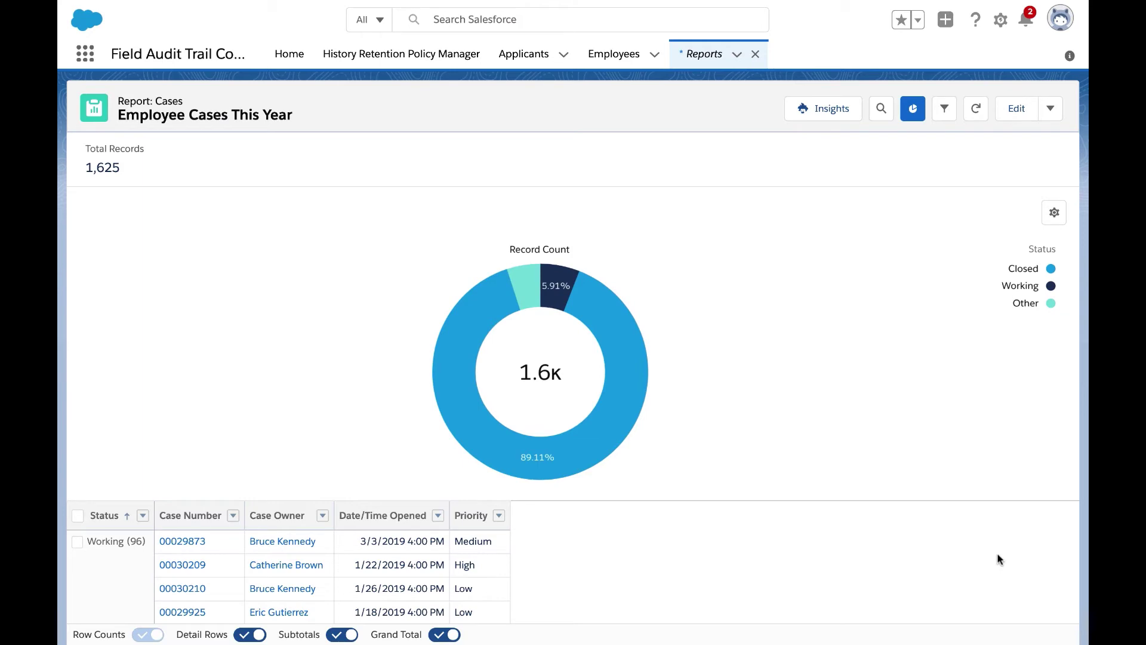
Step: Export the Employee Cases This Year report as Details Only to Excel
click(1046, 115)
click(977, 244)
click(618, 330)
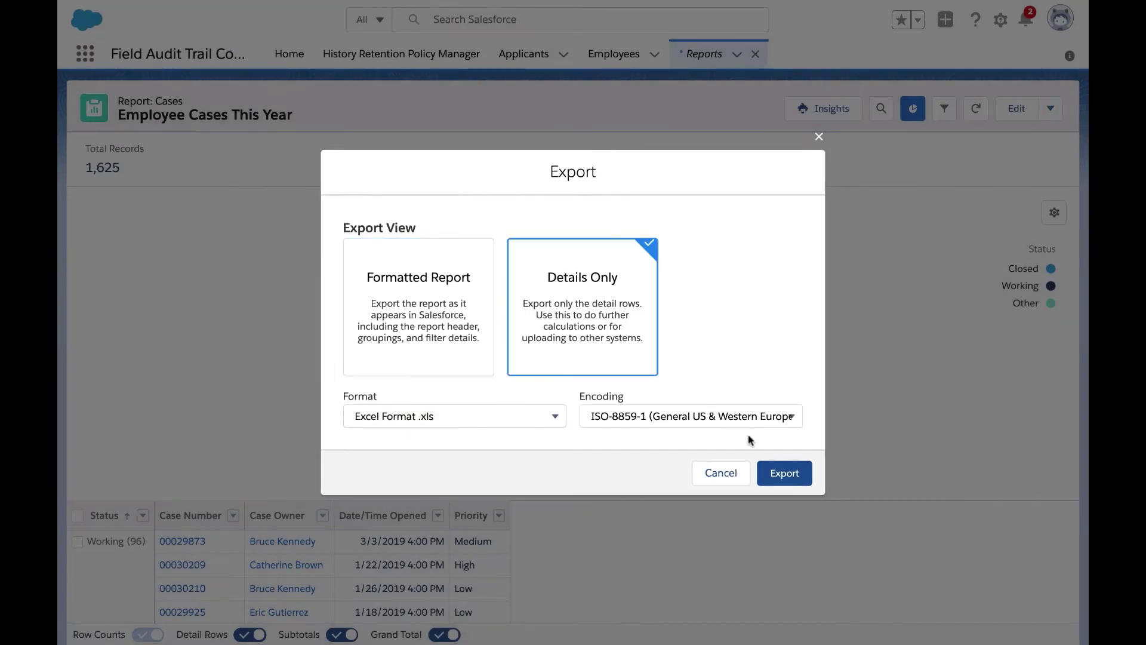
click(778, 471)
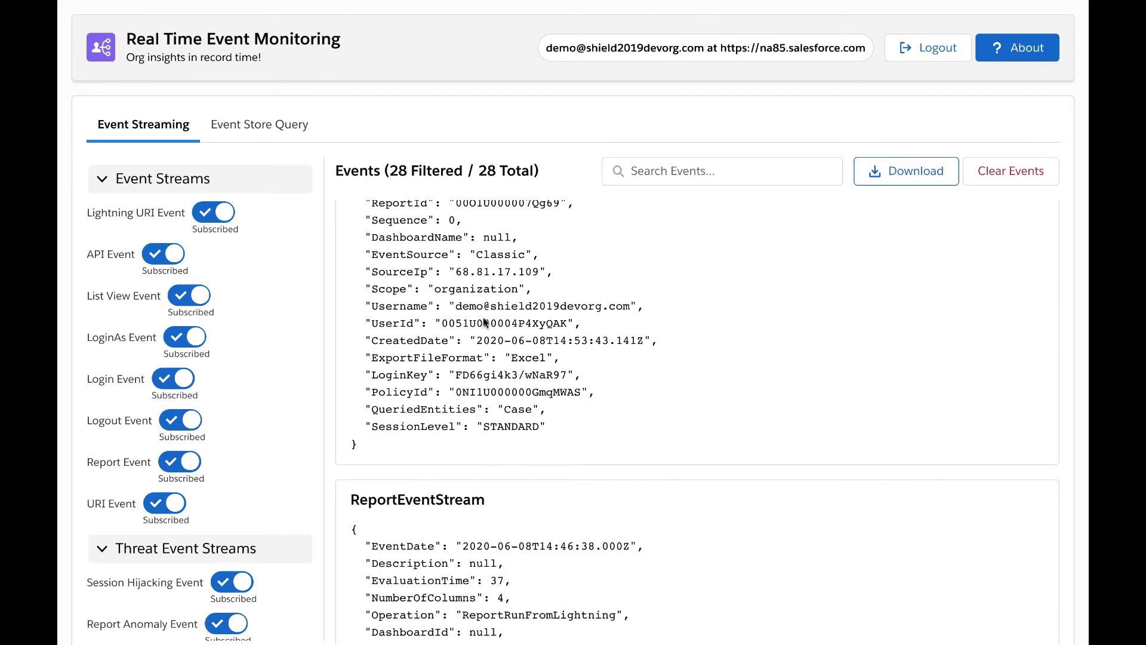
Step: Scroll the Event Streaming list to inspect the blocked export's ReportEventStream entry and PolicyId
scroll(483, 321, up, 7)
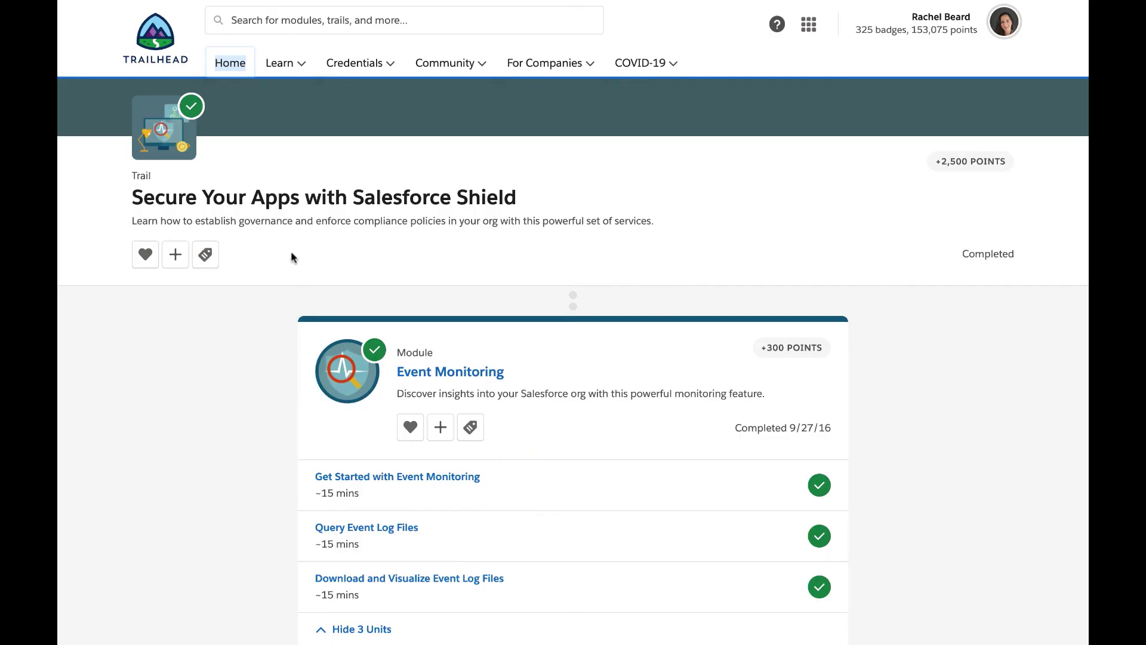
Step: Scroll down the Shield trail page to the completed Salesforce Data Mask module
scroll(578, 289, down, 7)
scroll(578, 292, down, 3)
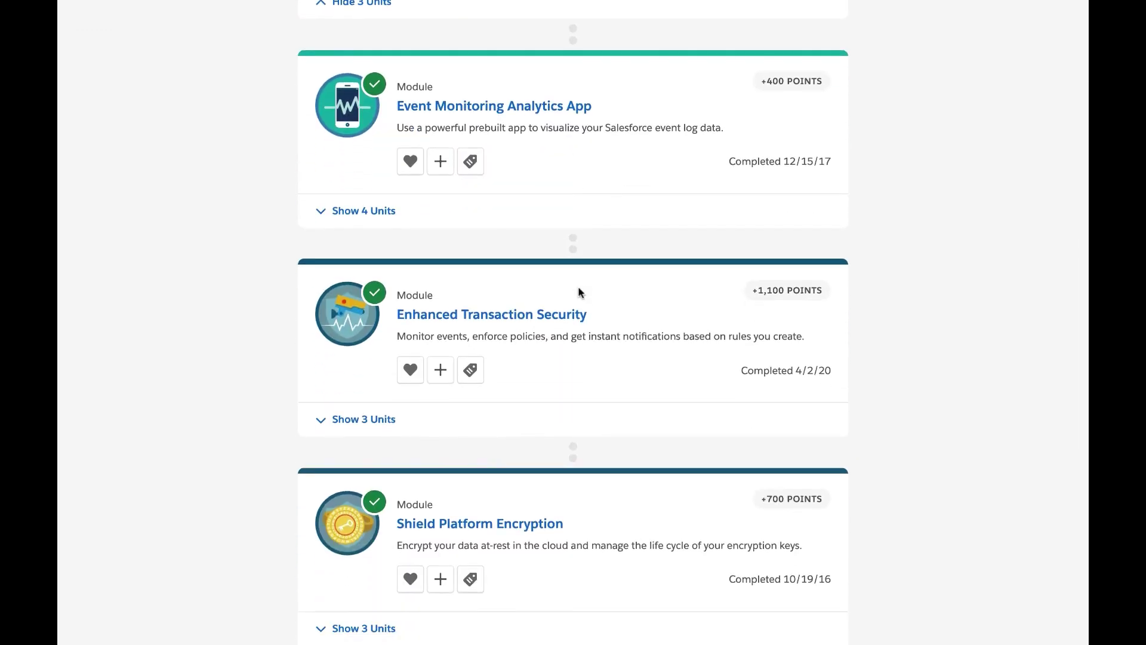